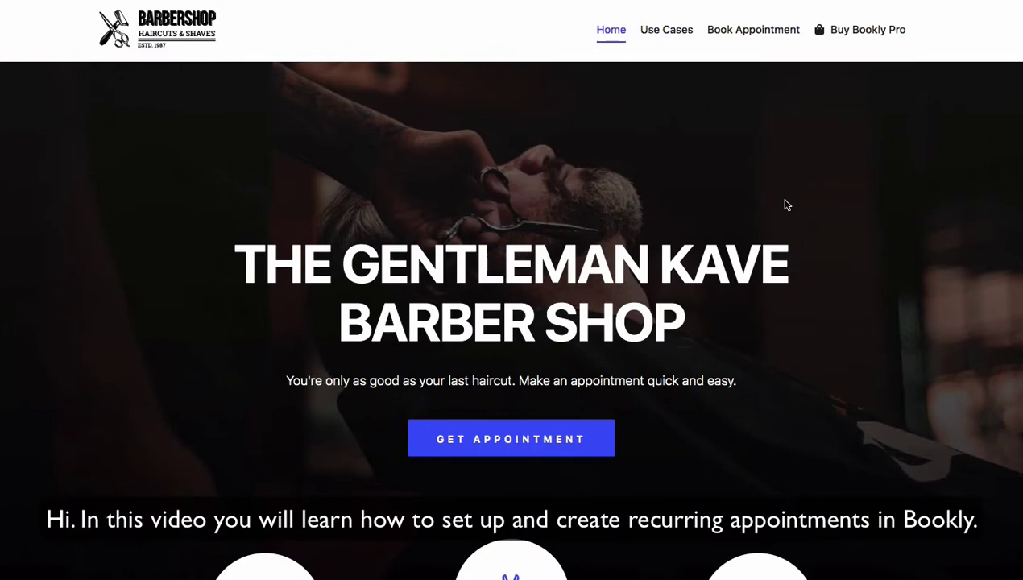
# Choose Gentlemen's Classic Shampoo & Cut with a specific barber and continue to the Time step
pyautogui.scroll(-3, 787, 205)
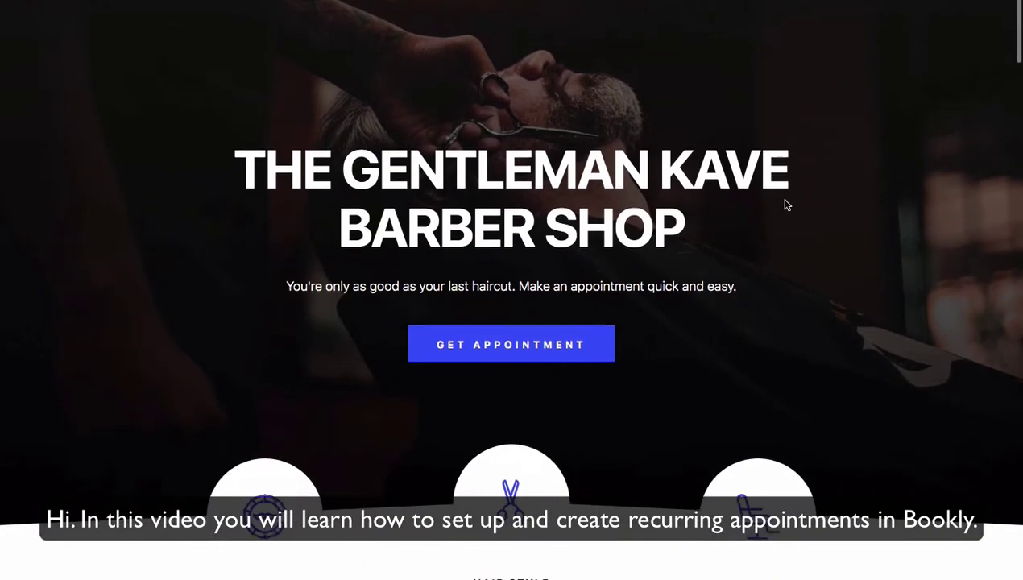
pyautogui.click(576, 258)
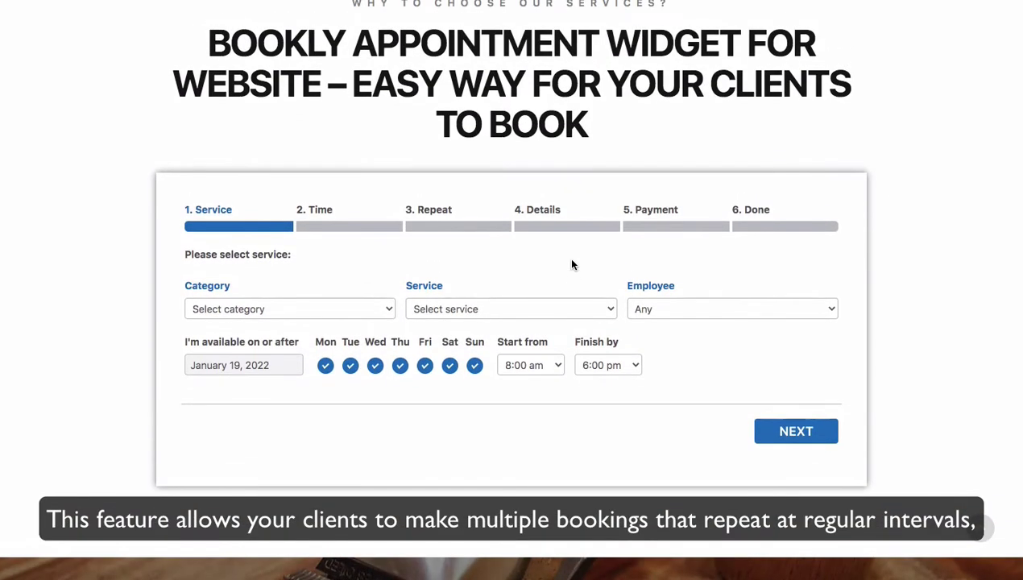
pyautogui.click(604, 309)
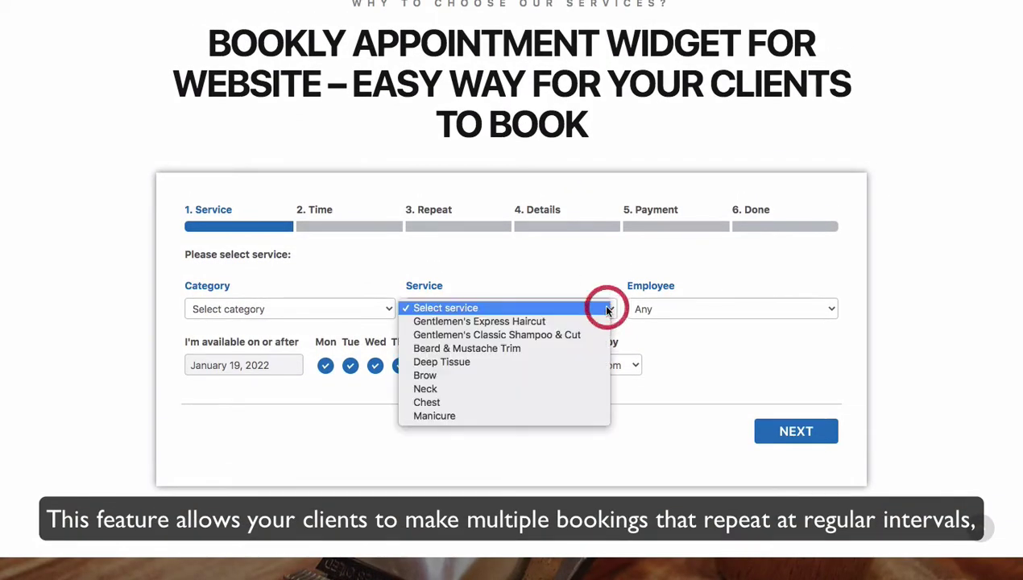
pyautogui.click(600, 336)
pyautogui.click(695, 308)
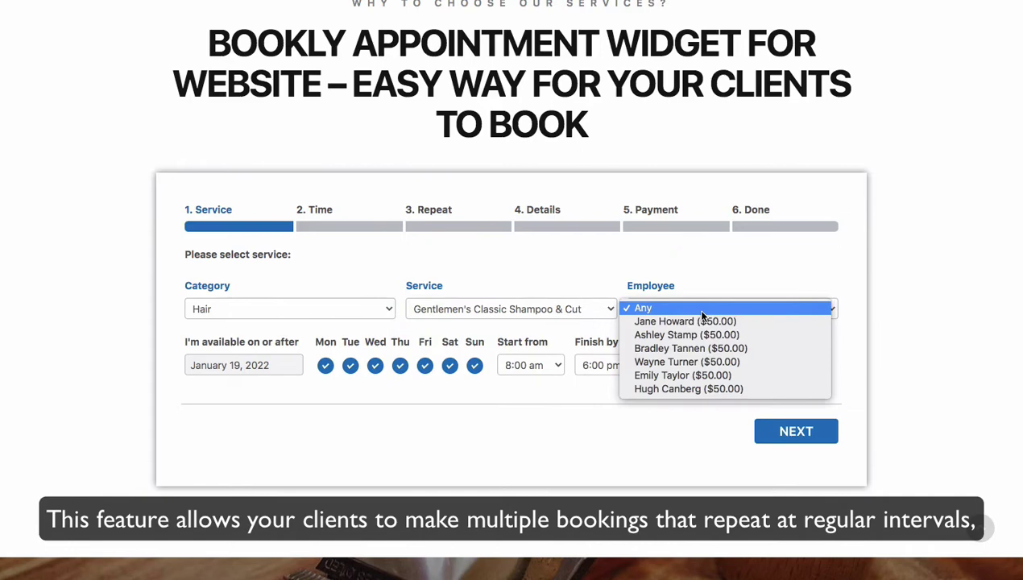
pyautogui.click(700, 321)
pyautogui.click(796, 430)
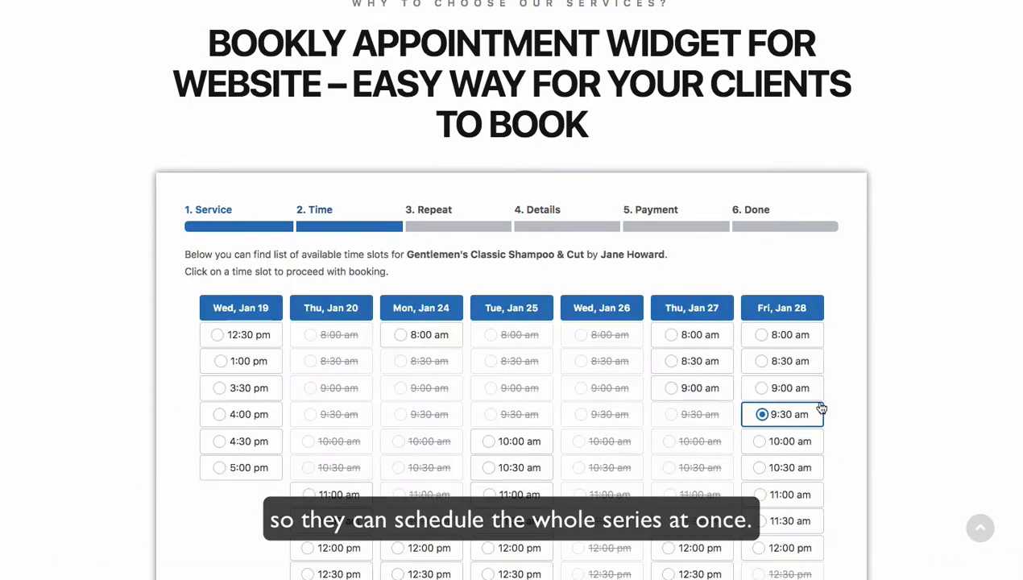
# Pick the Fri, Jan 28 8:00 am slot and repeat it monthly on the 28th
pyautogui.click(792, 341)
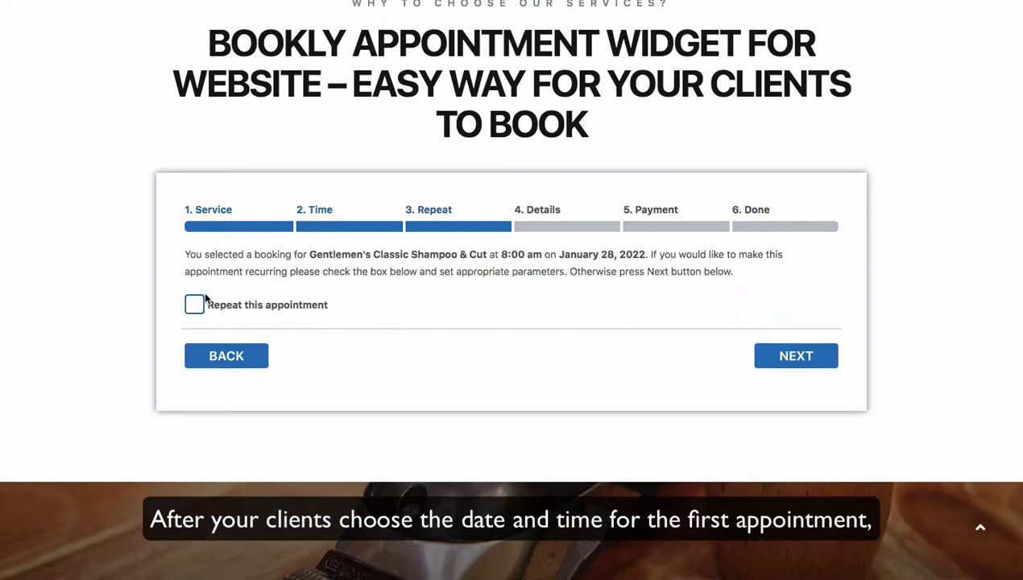
pyautogui.click(195, 303)
pyautogui.scroll(-2, 548, 287)
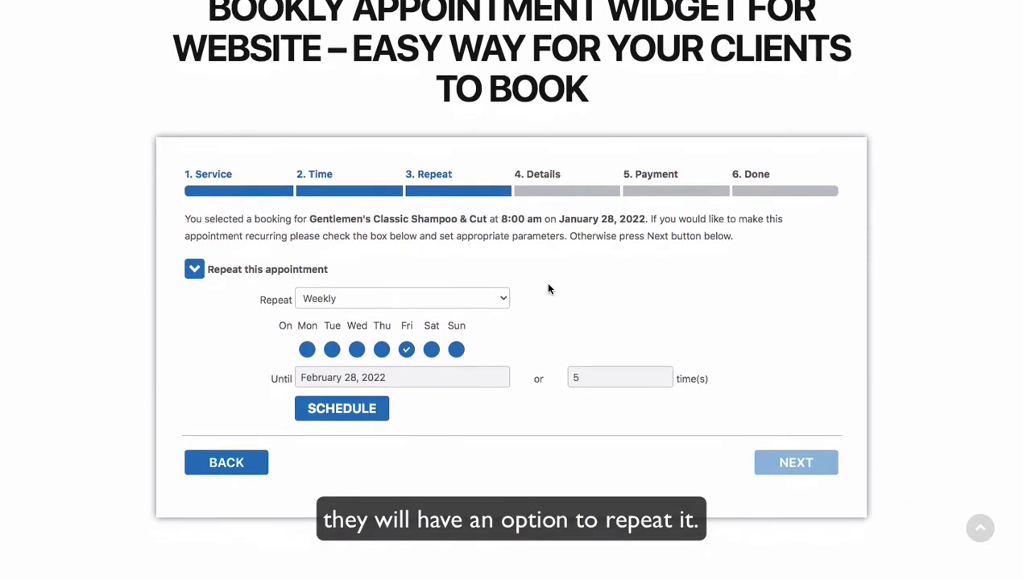
pyautogui.click(467, 256)
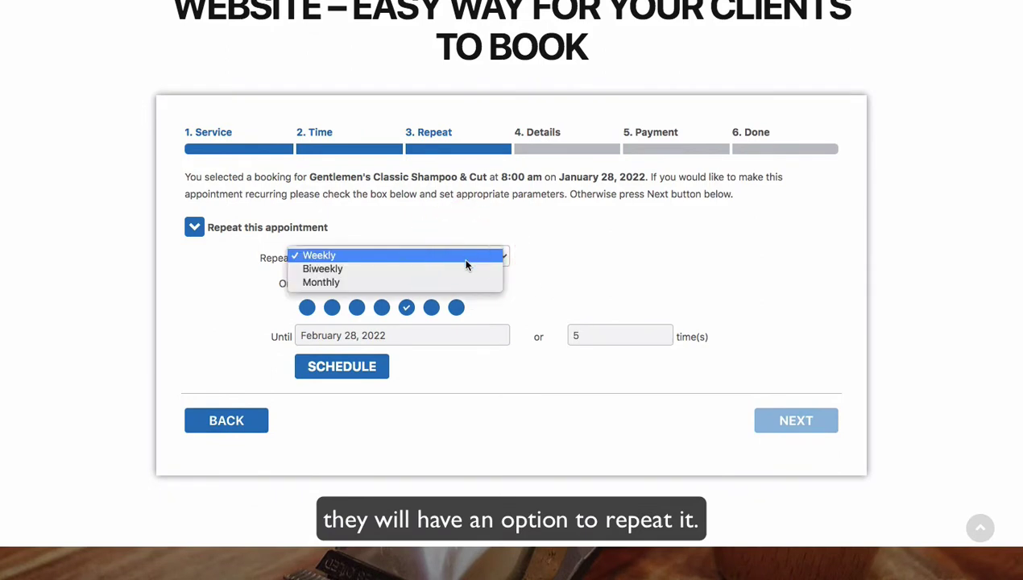
pyautogui.click(464, 282)
pyautogui.click(463, 285)
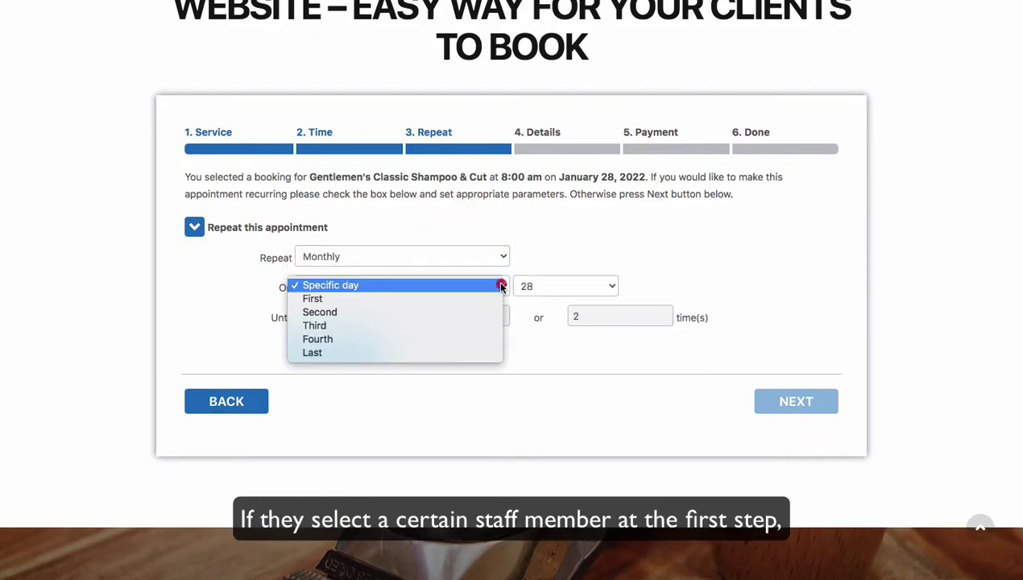
pyautogui.click(484, 284)
pyautogui.click(612, 287)
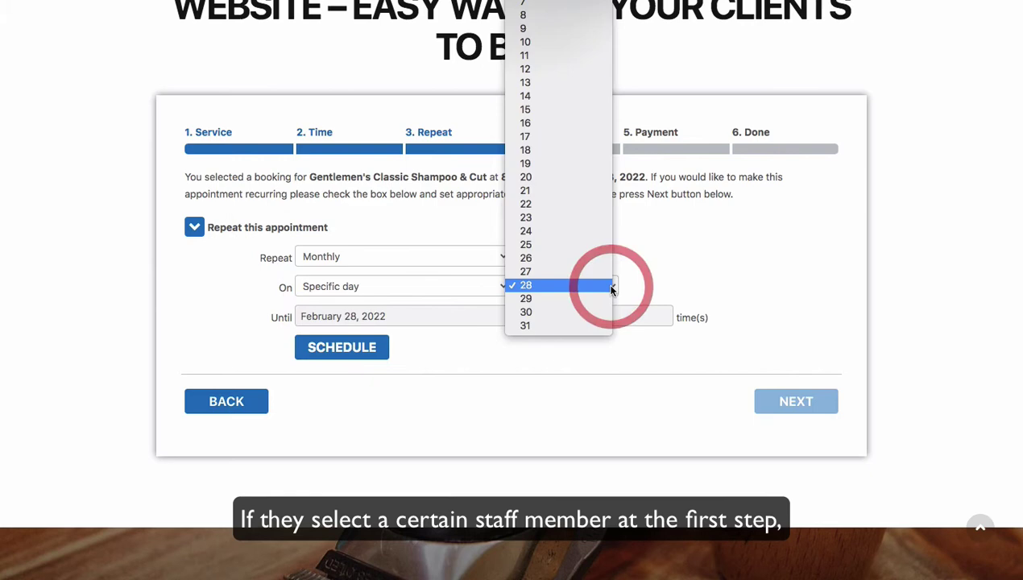
pyautogui.click(608, 286)
# Schedule the series for 5 times and continue to Details with four appointments totalling $200.00
pyautogui.click(581, 317)
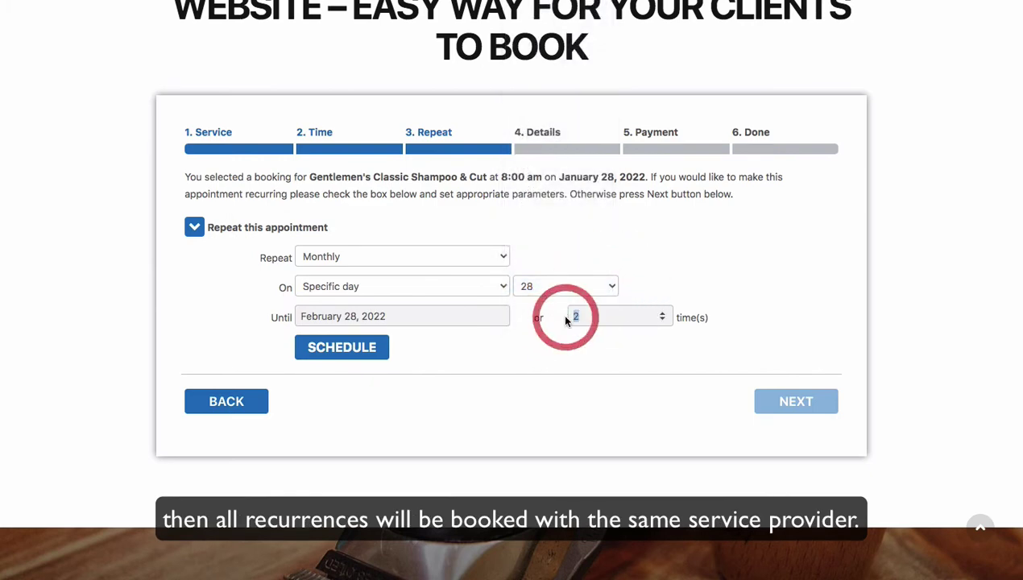
pyautogui.press('BackSpace')
pyautogui.write('5')
pyautogui.click(363, 346)
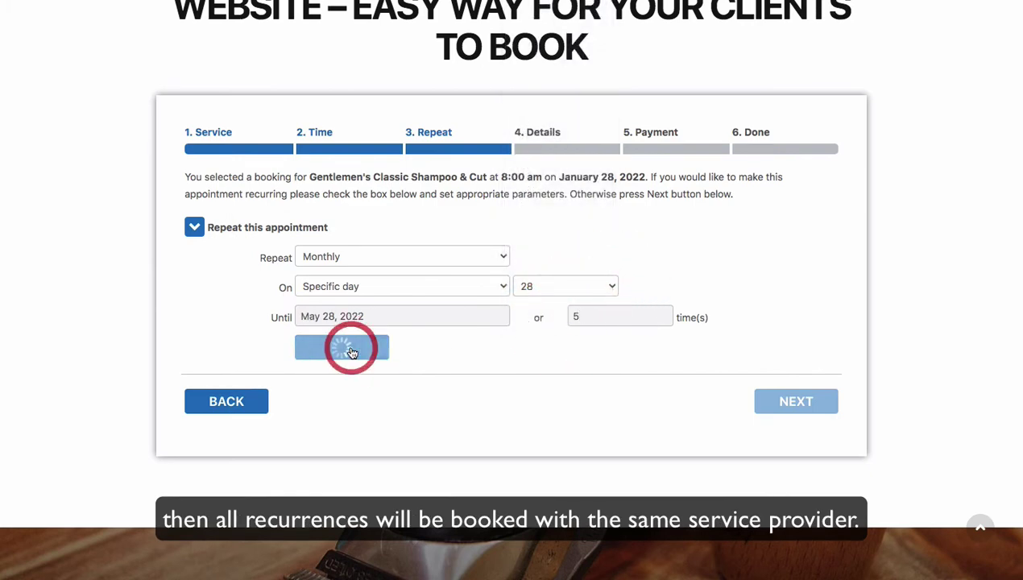
pyautogui.scroll(-2, 531, 342)
pyautogui.scroll(-3, 531, 342)
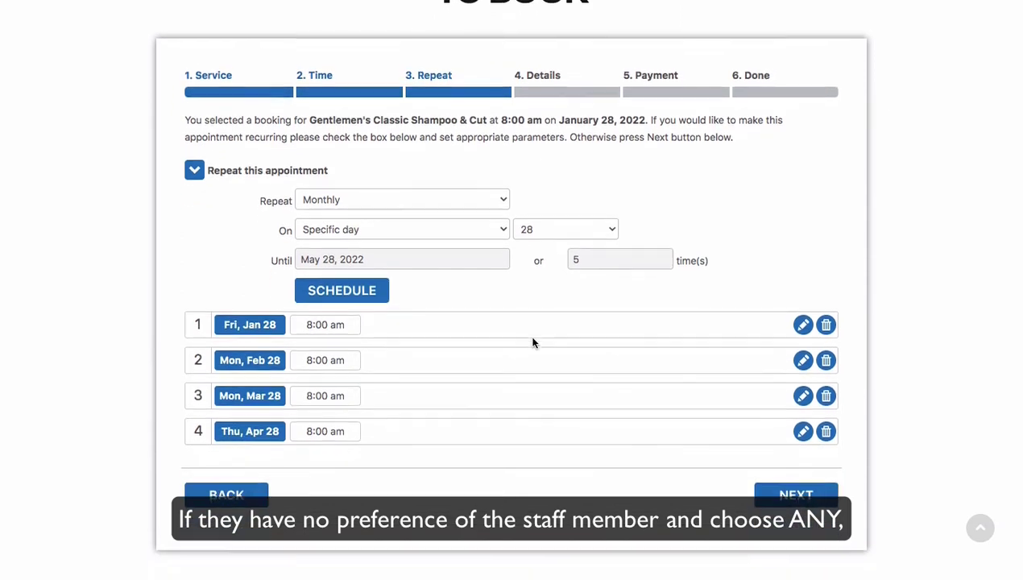
pyautogui.scroll(-1, 531, 343)
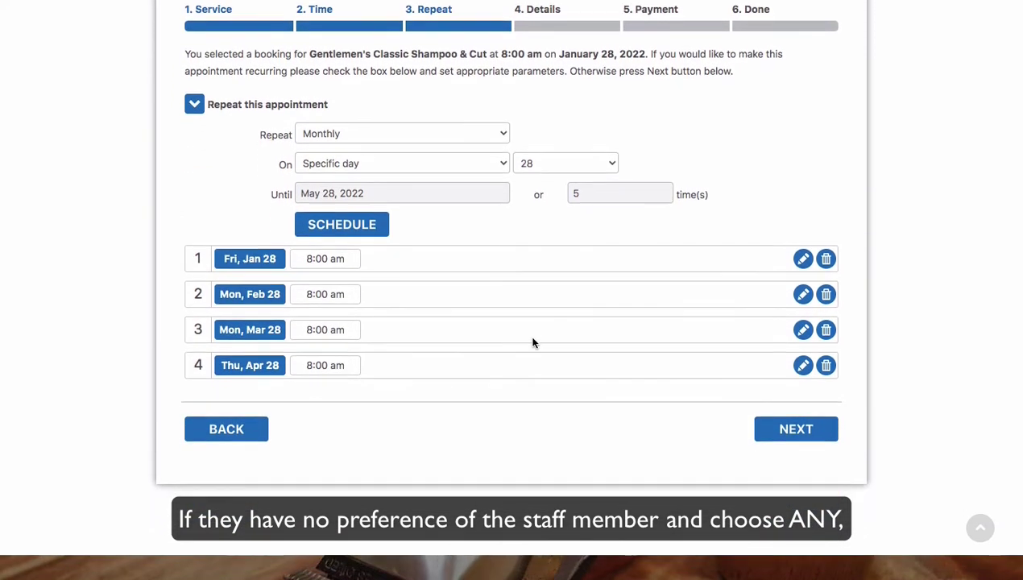
pyautogui.click(798, 426)
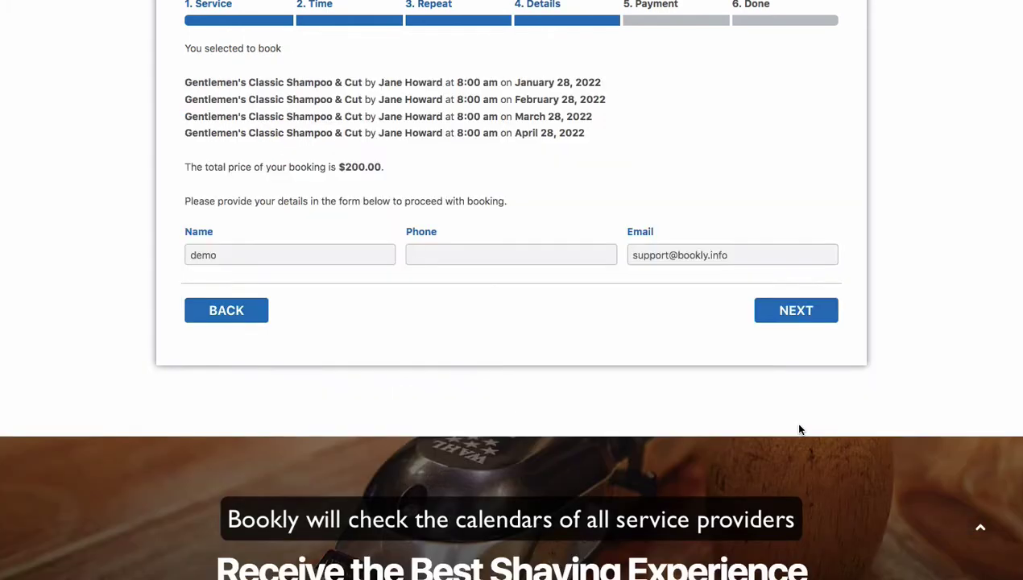
pyautogui.scroll(5, 800, 429)
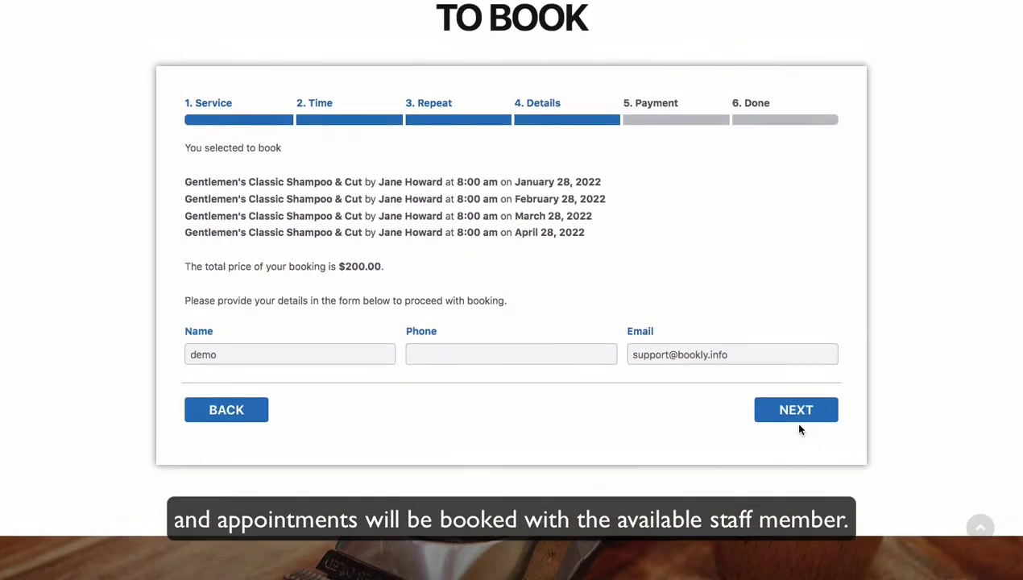
pyautogui.scroll(3, 800, 429)
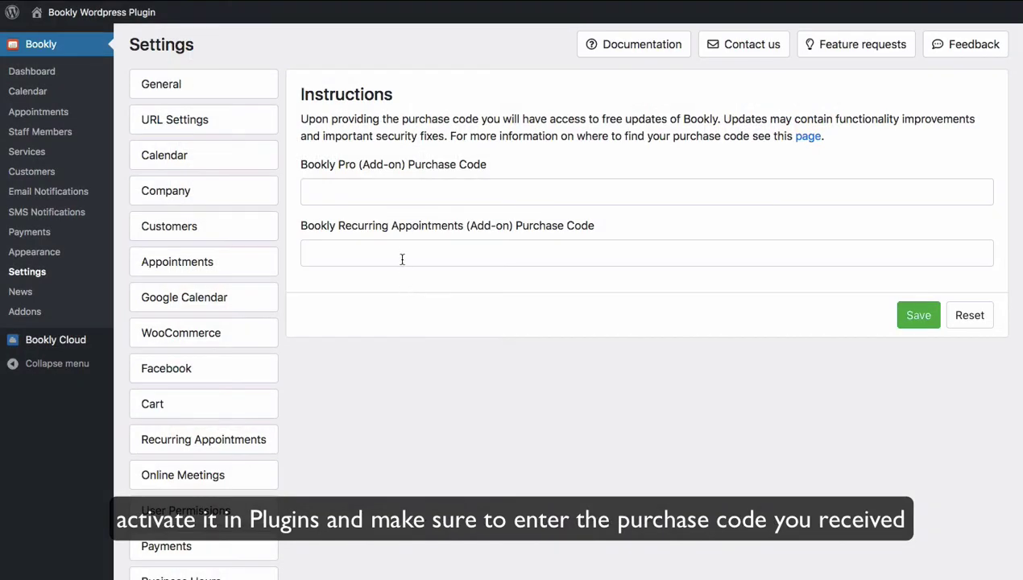
# Review the Recurring Appointments purchase code field and the Online Payments options for series bookings
pyautogui.click(402, 252)
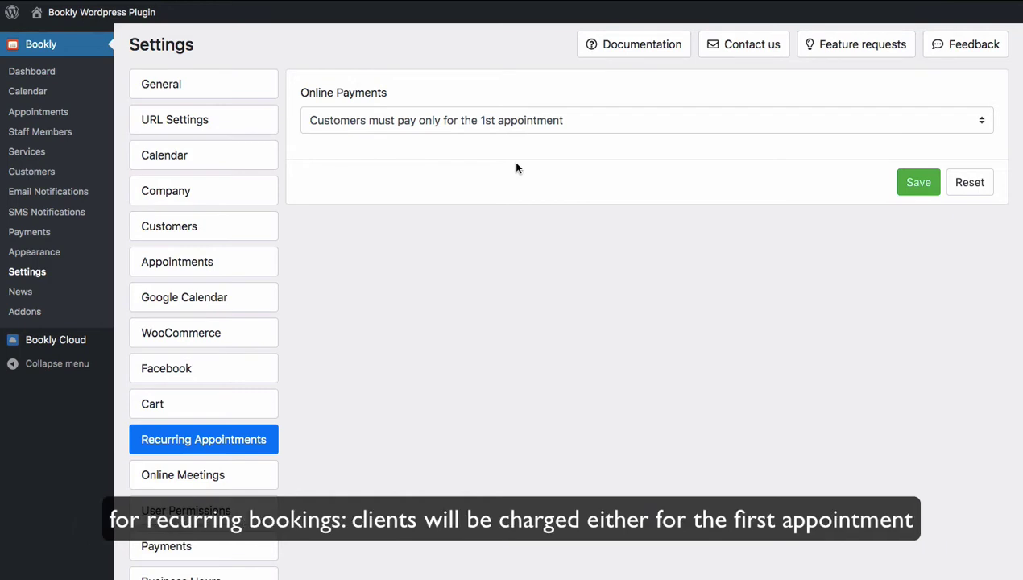
pyautogui.click(569, 129)
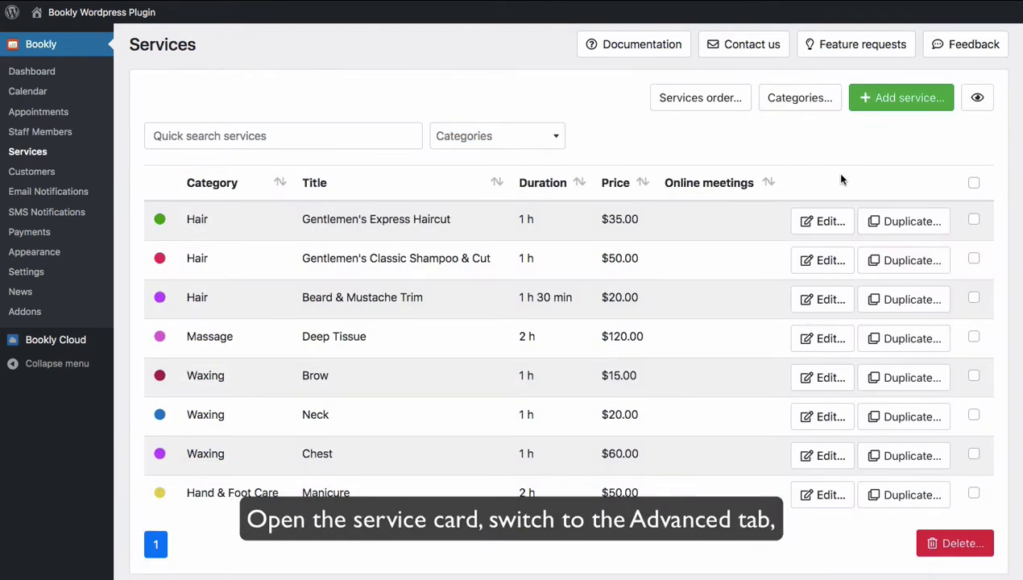
# Set Repeat to Disabled in the Gentlemen's Express Haircut service's advanced settings
pyautogui.click(826, 221)
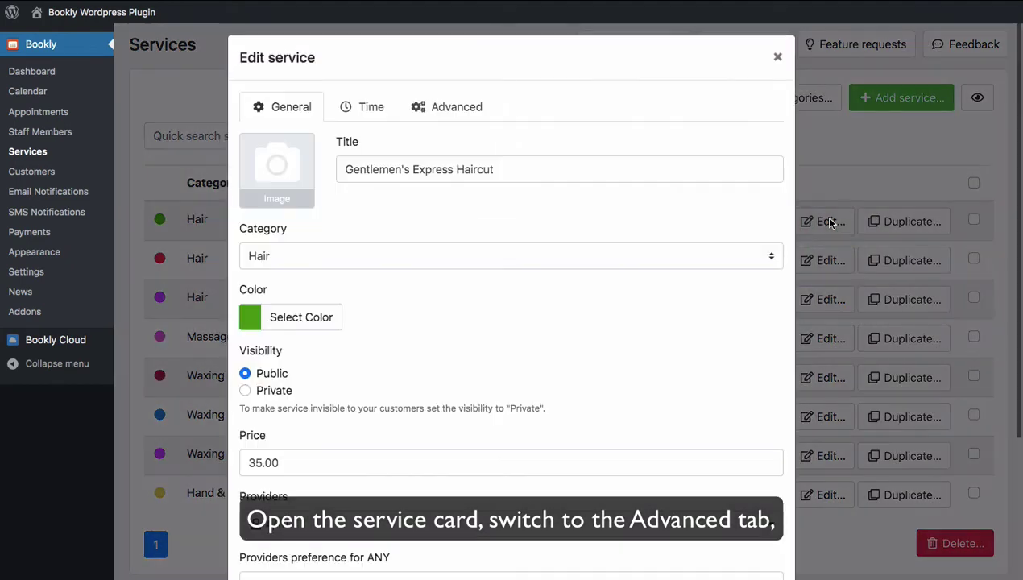
pyautogui.click(461, 107)
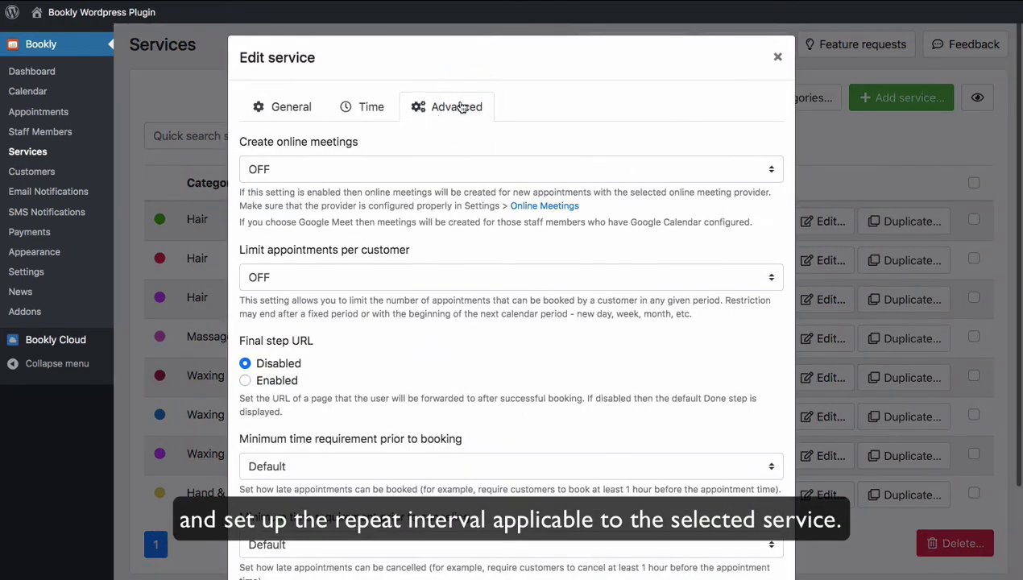
pyautogui.scroll(-3, 537, 328)
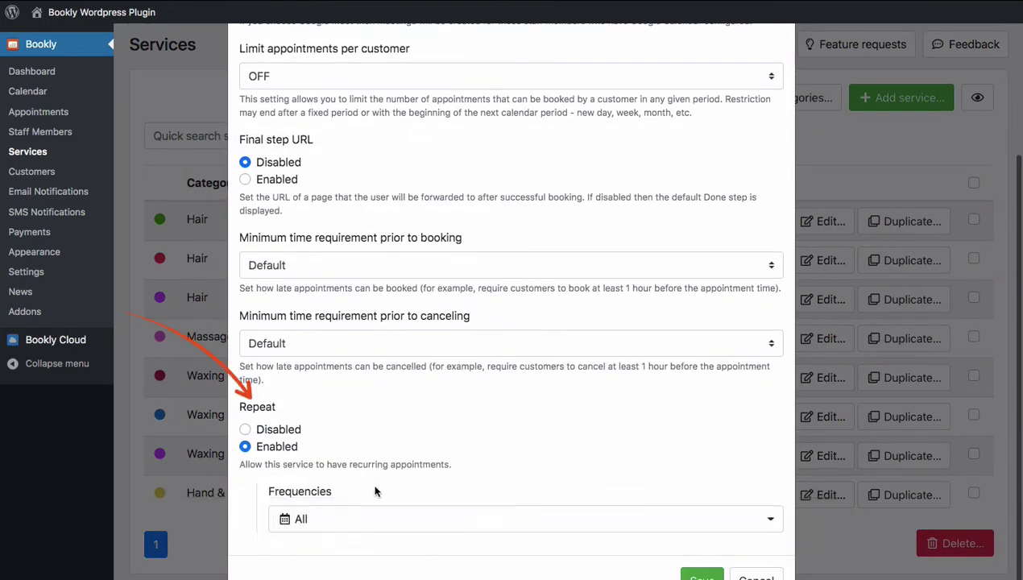
pyautogui.click(367, 516)
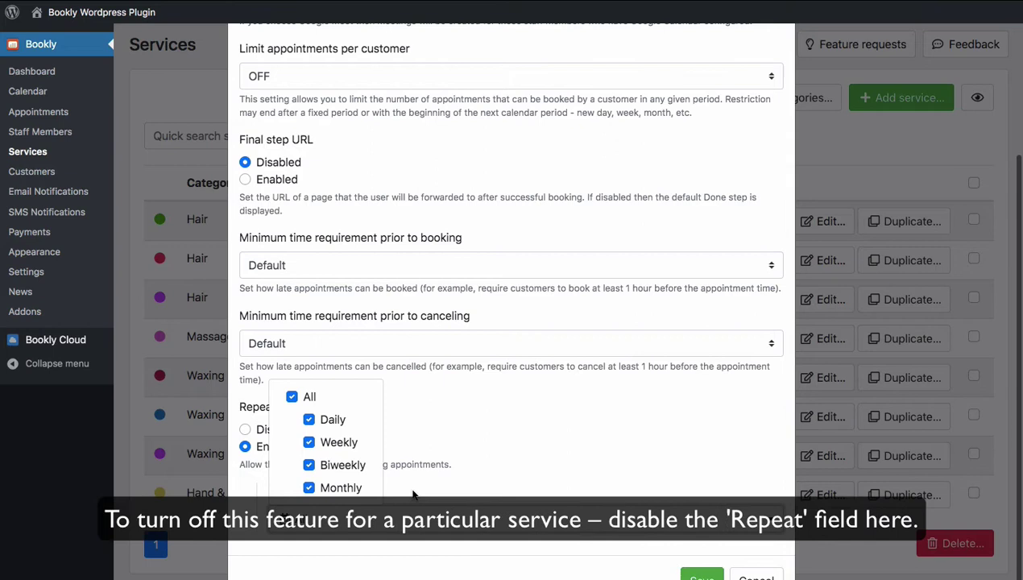
pyautogui.click(412, 492)
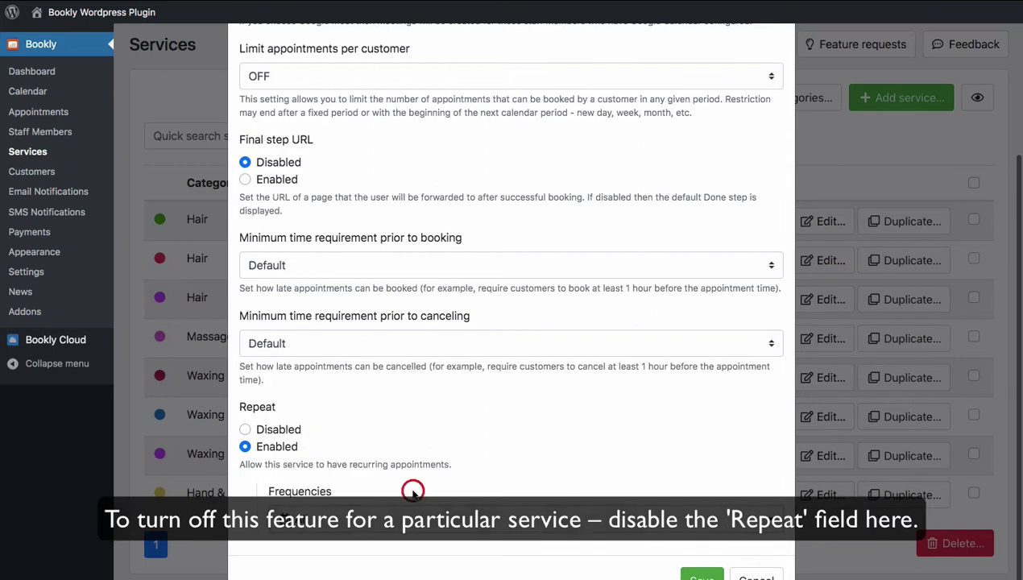
pyautogui.click(244, 431)
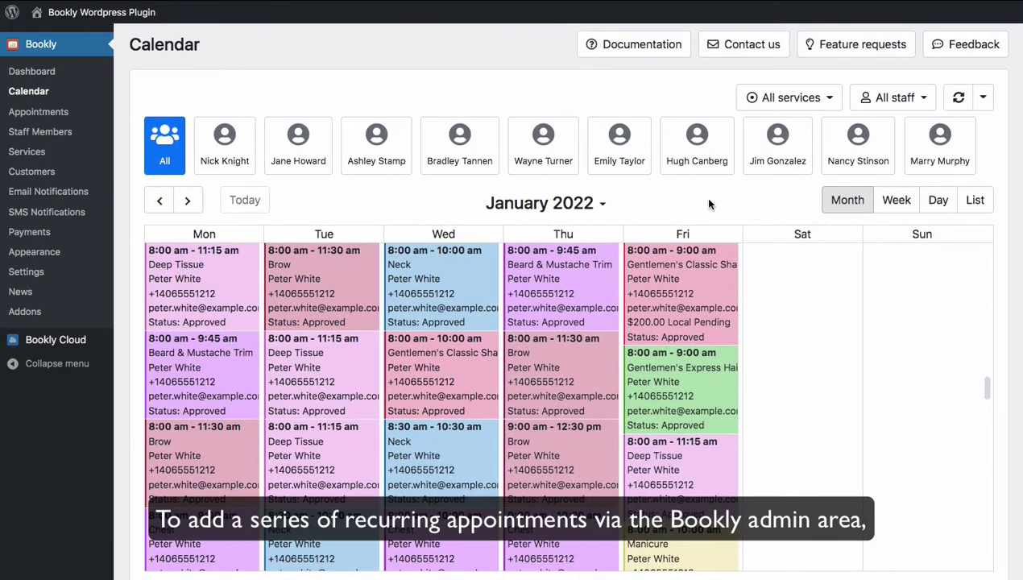
# In Day view, create a 10:00 am Gentlemen's Express Haircut appointment repeating biweekly
pyautogui.click(937, 205)
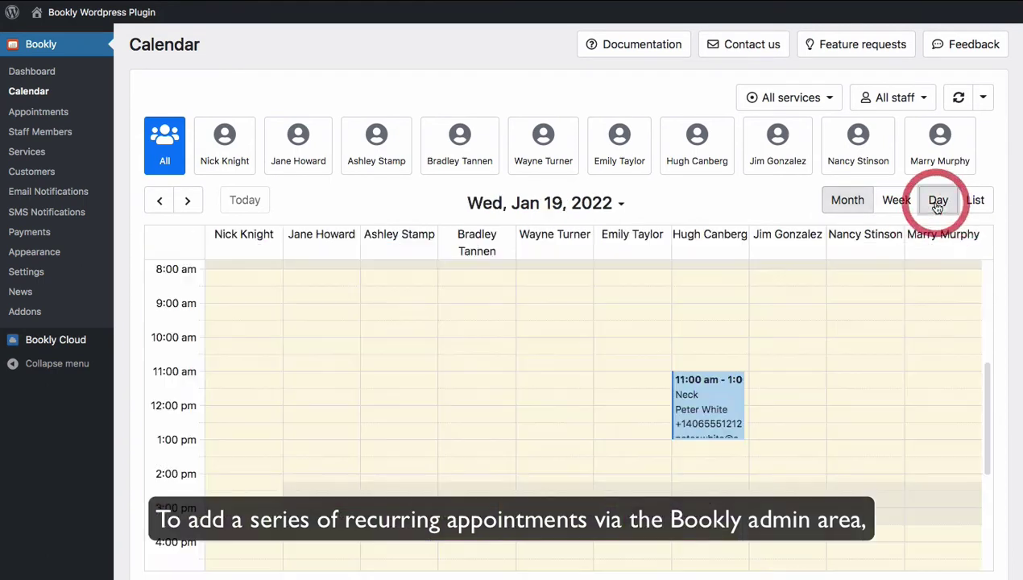
pyautogui.click(229, 340)
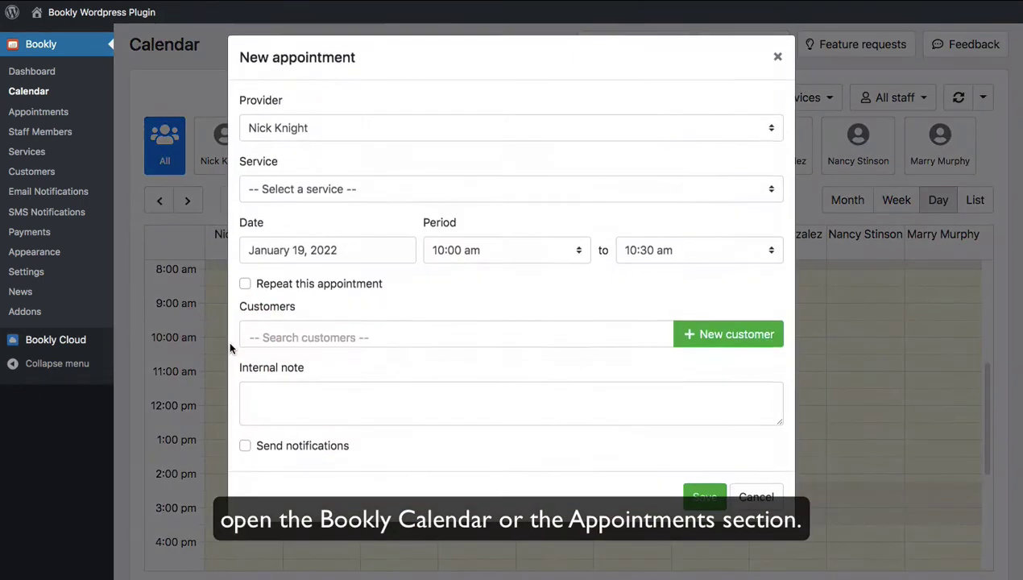
pyautogui.click(340, 198)
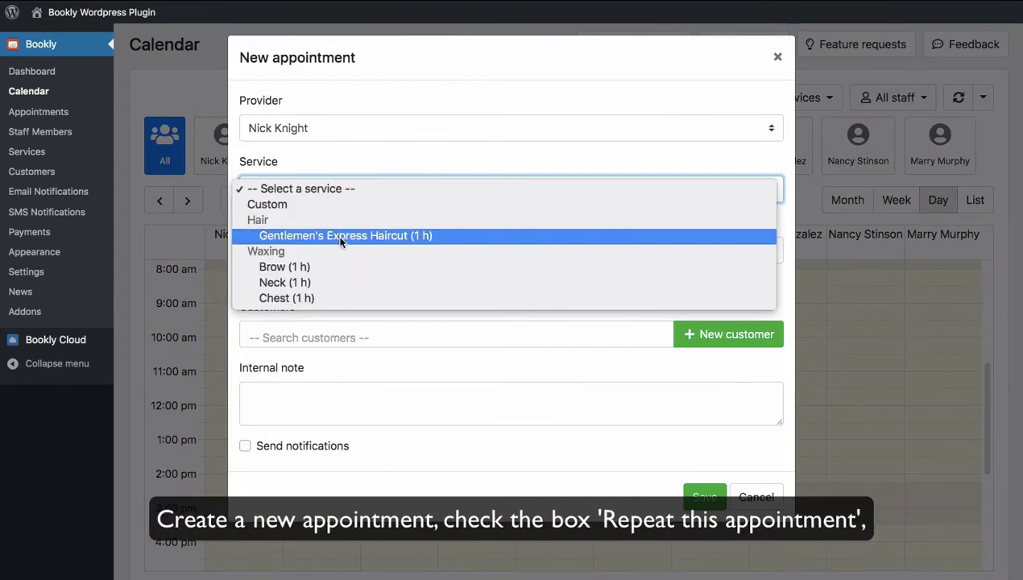
pyautogui.click(338, 235)
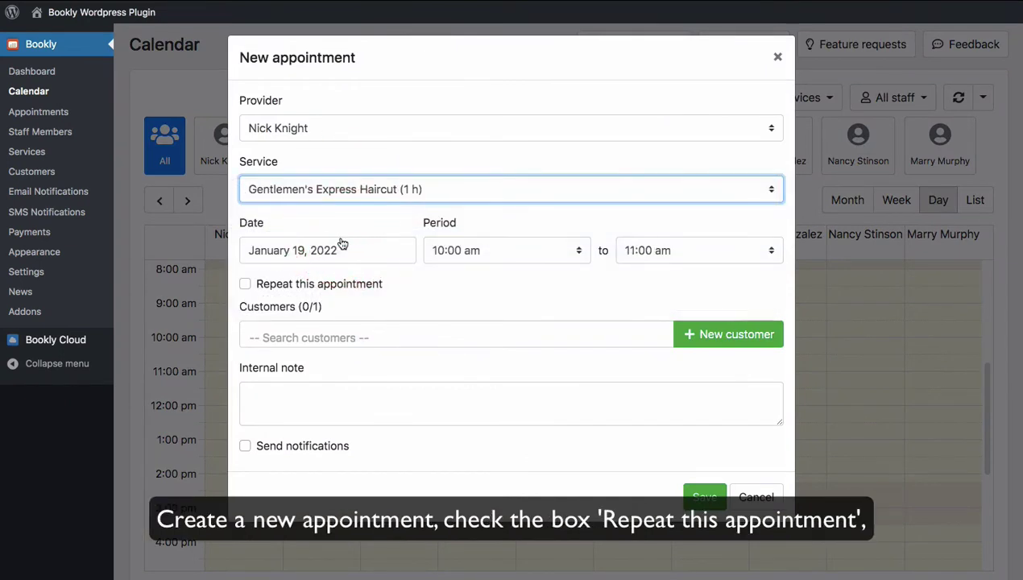
pyautogui.click(245, 283)
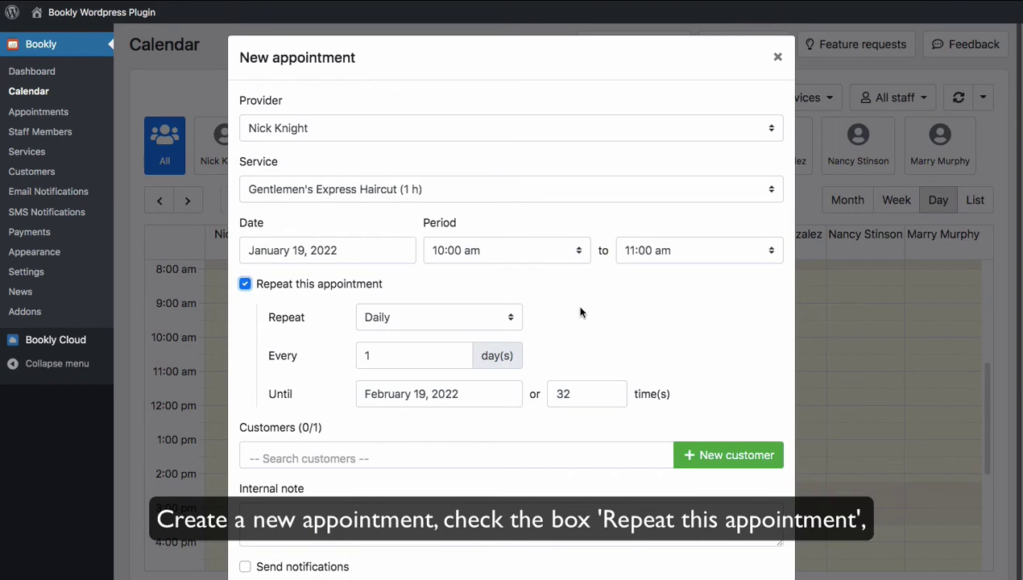
pyautogui.click(509, 317)
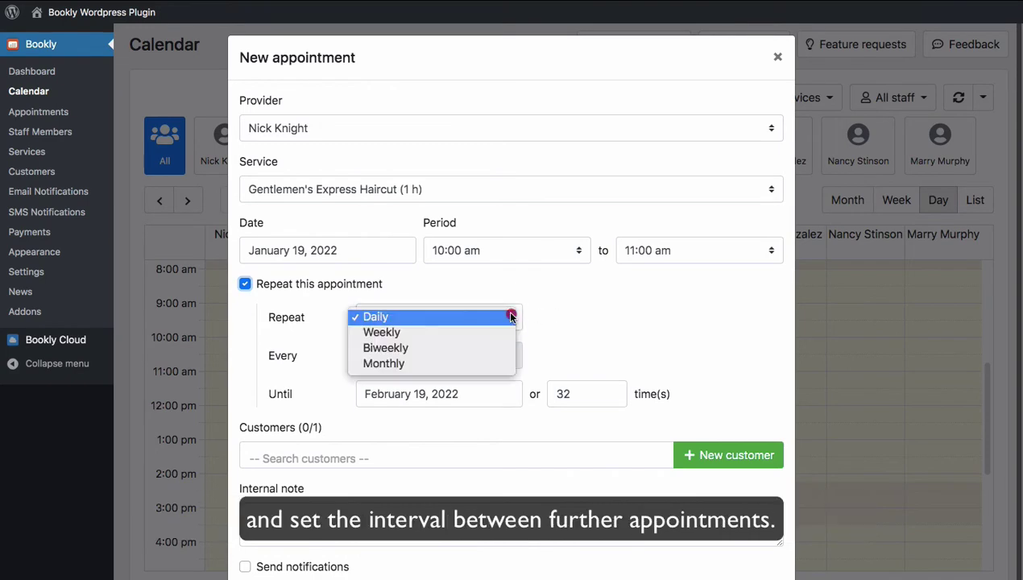
pyautogui.click(455, 349)
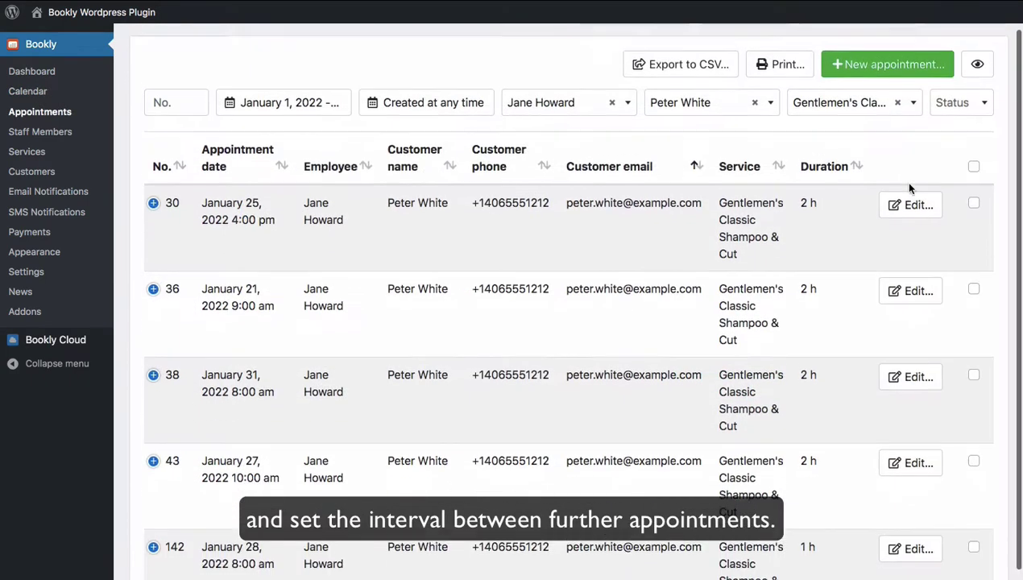
# View the series of appointment 142 and open its February 28, 2022 occurrence
pyautogui.scroll(-3, 908, 188)
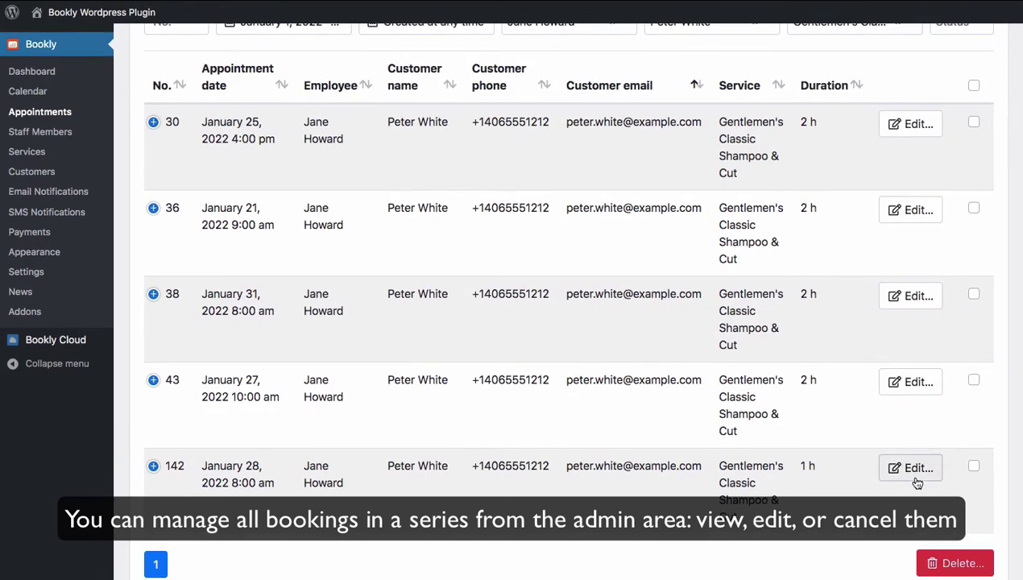
pyautogui.click(915, 473)
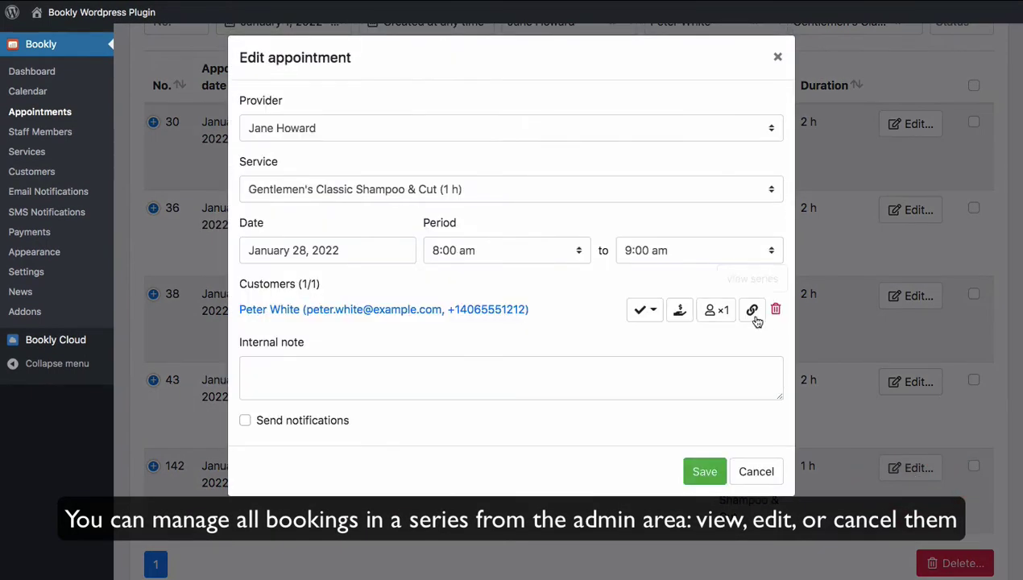
pyautogui.click(750, 312)
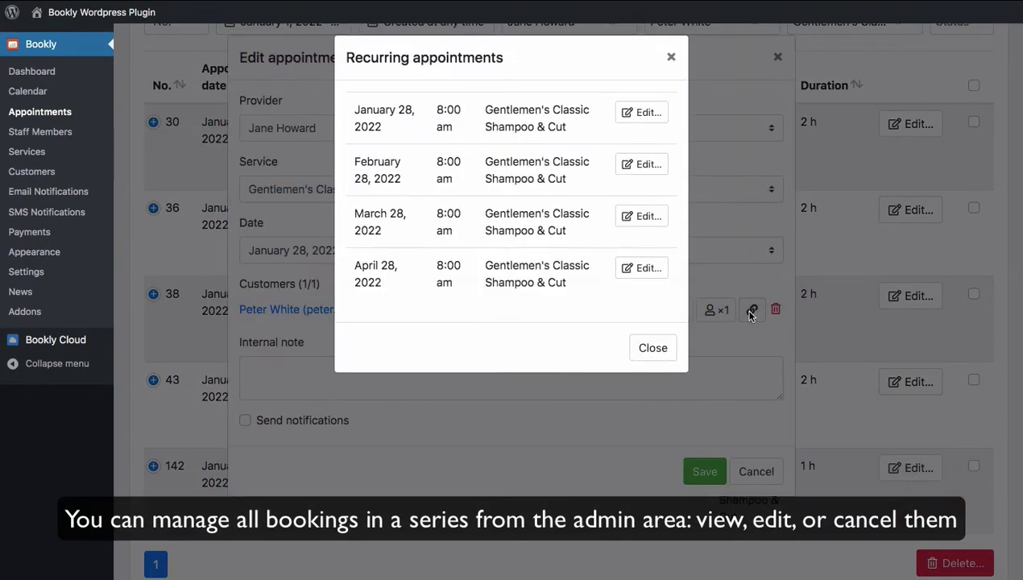
pyautogui.click(641, 166)
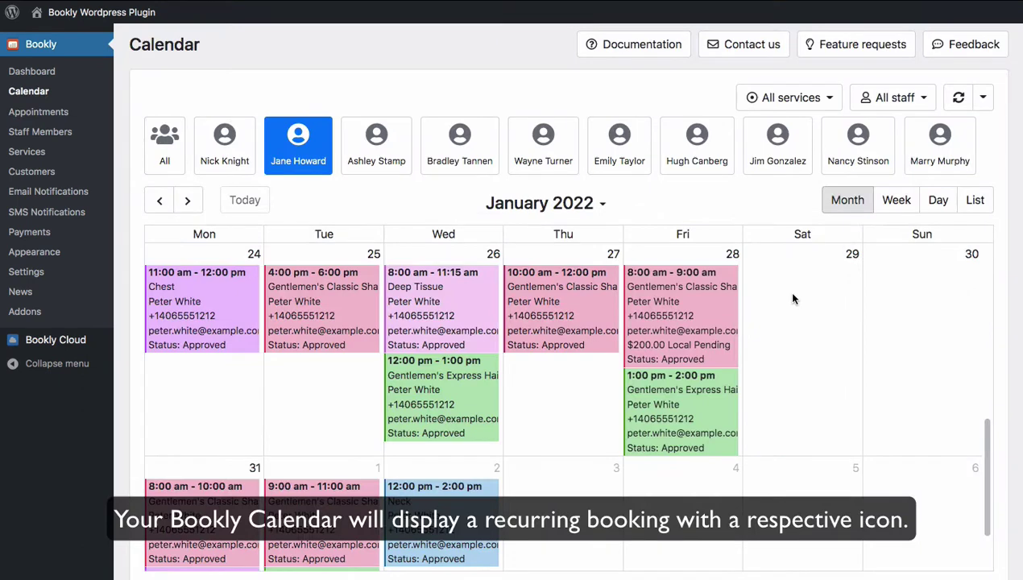
# Show the booking's whole recurring series from the Calendar
pyautogui.moveTo(722, 318)
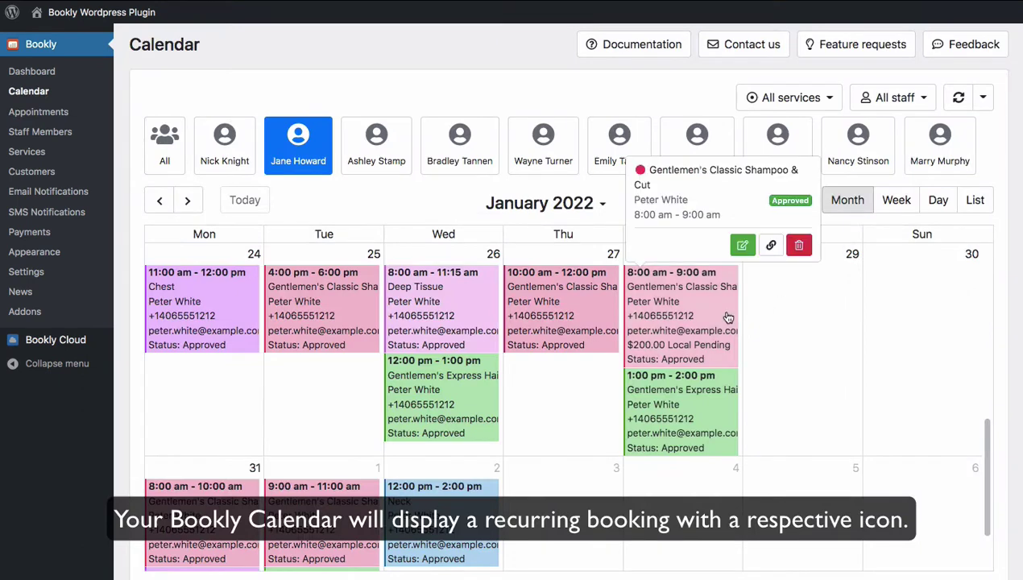
pyautogui.click(772, 246)
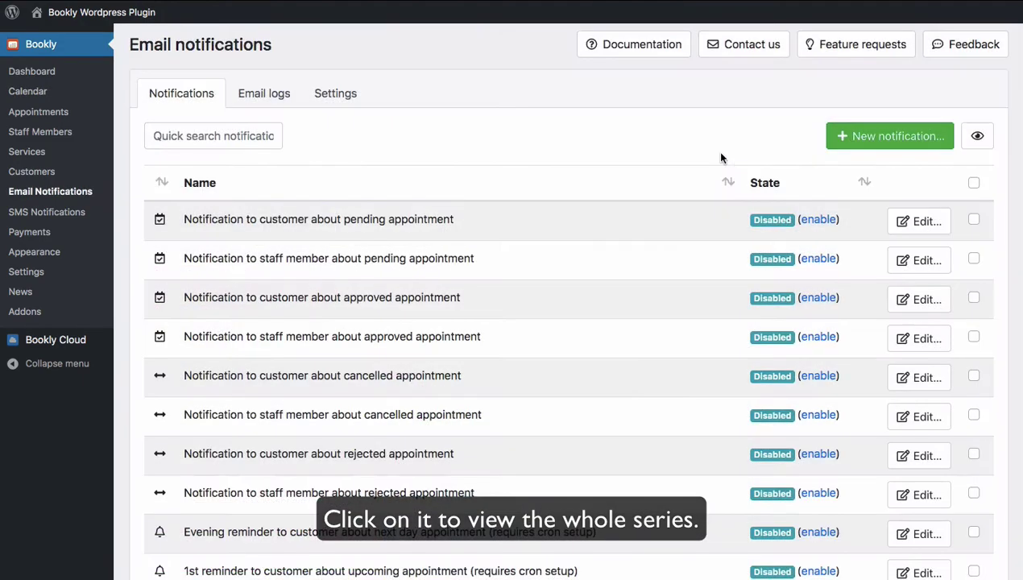
pyautogui.scroll(-5, 721, 157)
# Edit the customer's approved recurring appointment email template in the Text view
pyautogui.scroll(-5, 721, 158)
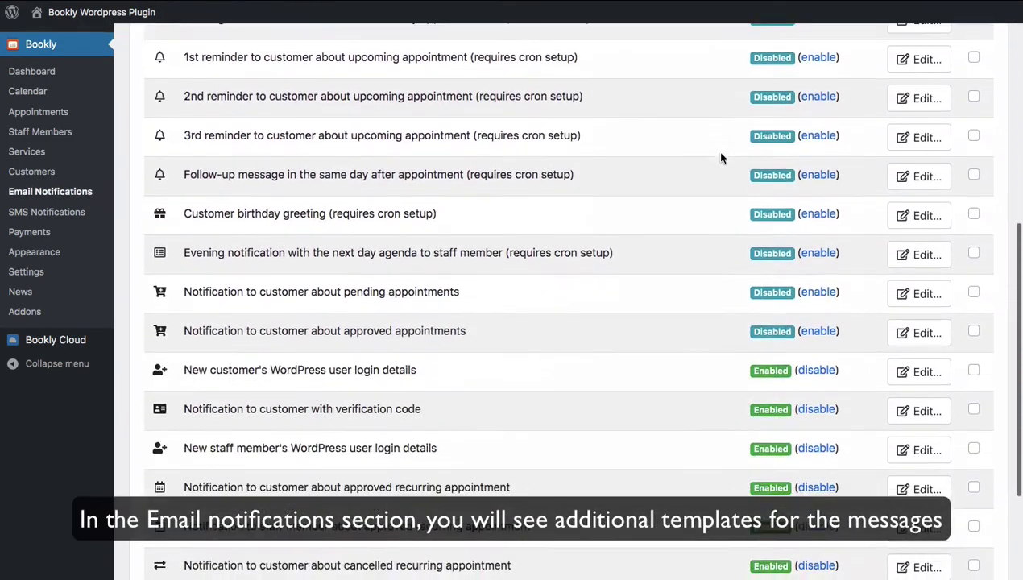
pyautogui.scroll(-1, 721, 158)
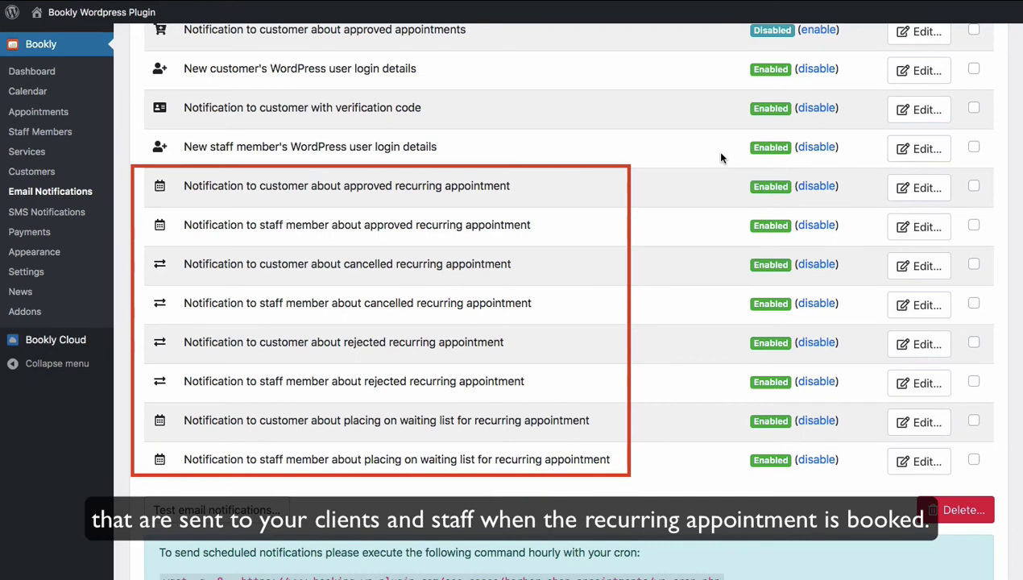
pyautogui.click(914, 189)
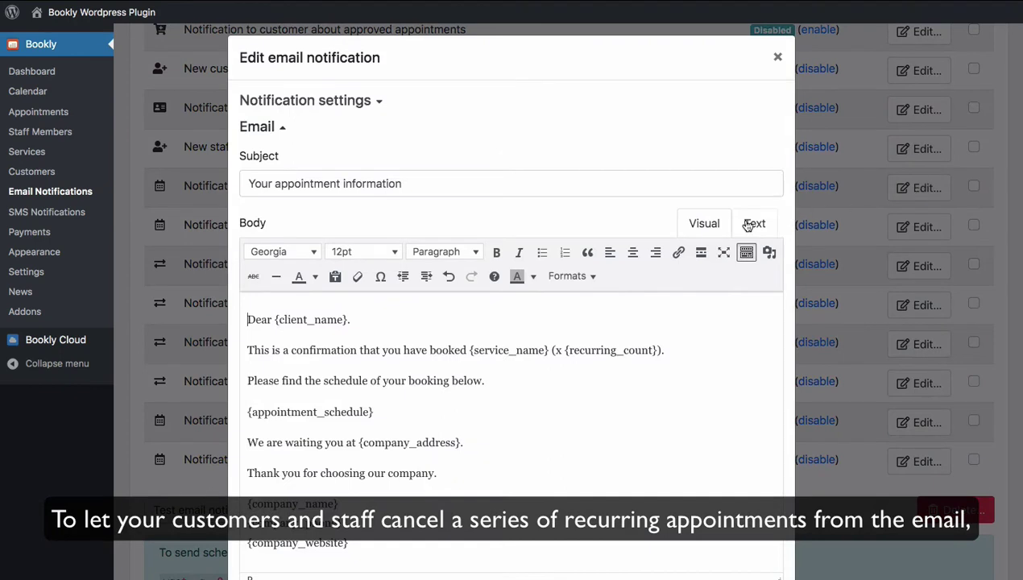
pyautogui.click(754, 224)
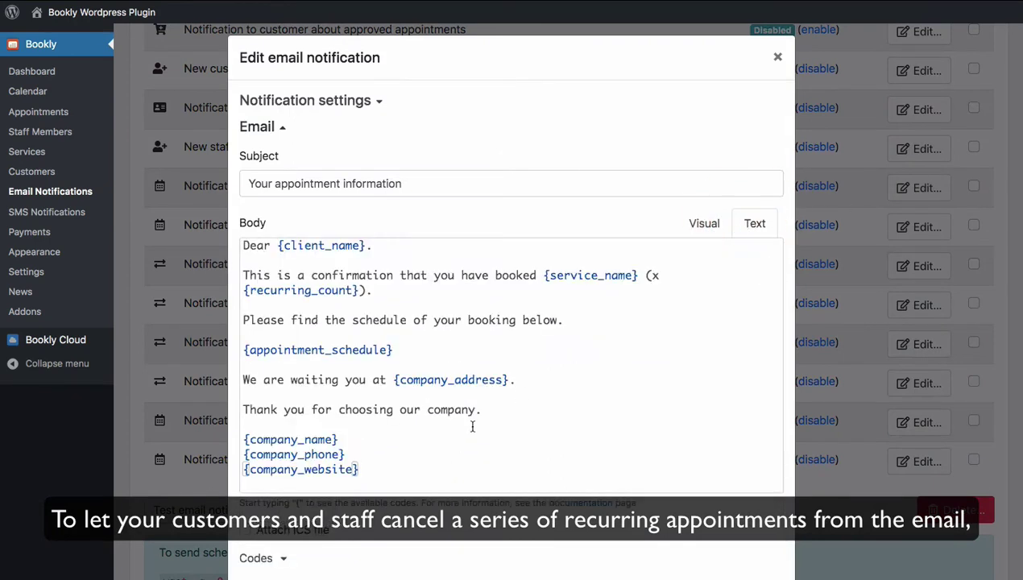
# Append {cancel_all_recurring_appointments} on a new line at the end of the email body
pyautogui.press('Return')
pyautogui.write('{ca')
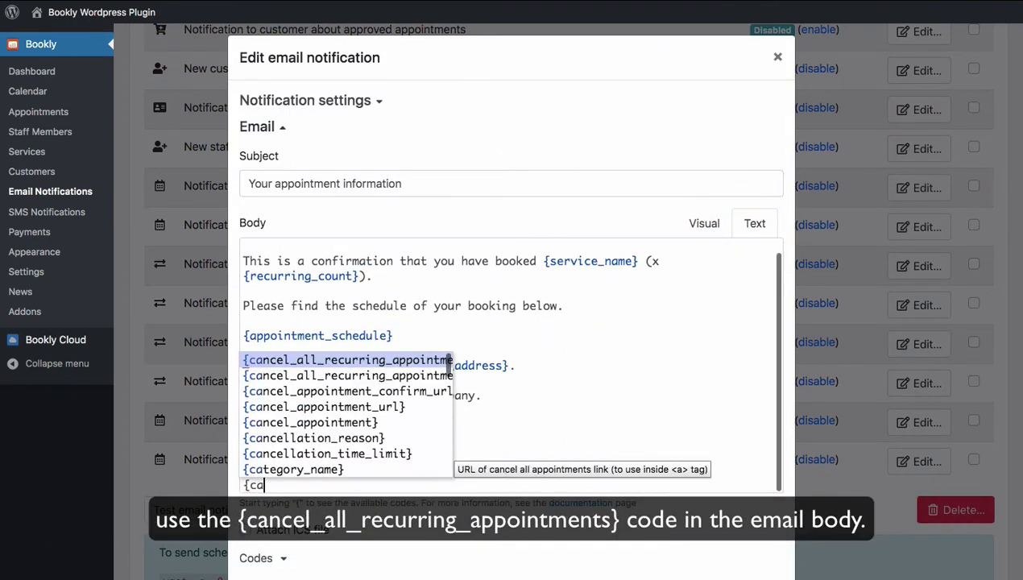
pyautogui.write('ncel')
pyautogui.click(386, 374)
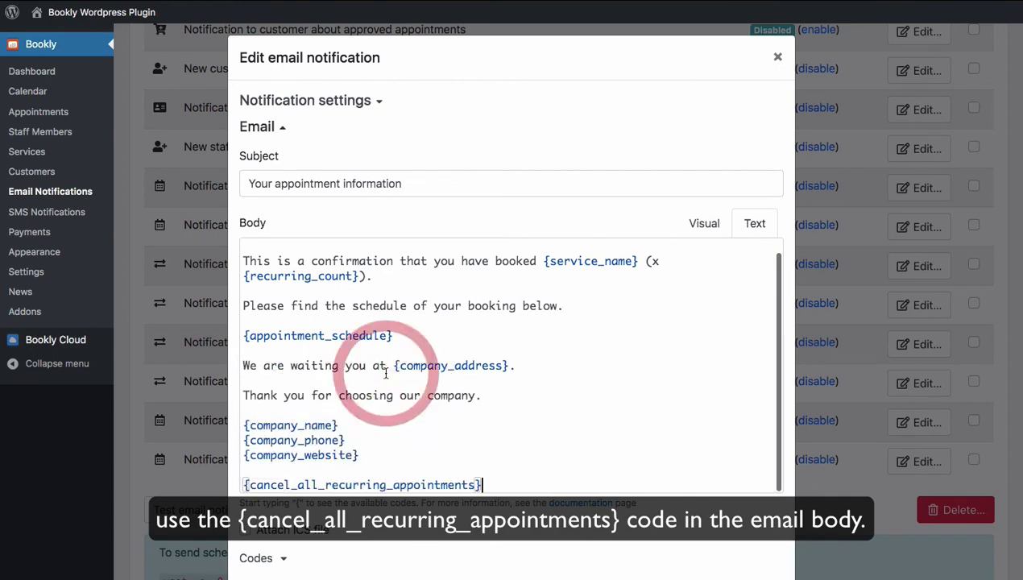
pyautogui.scroll(-2, 488, 416)
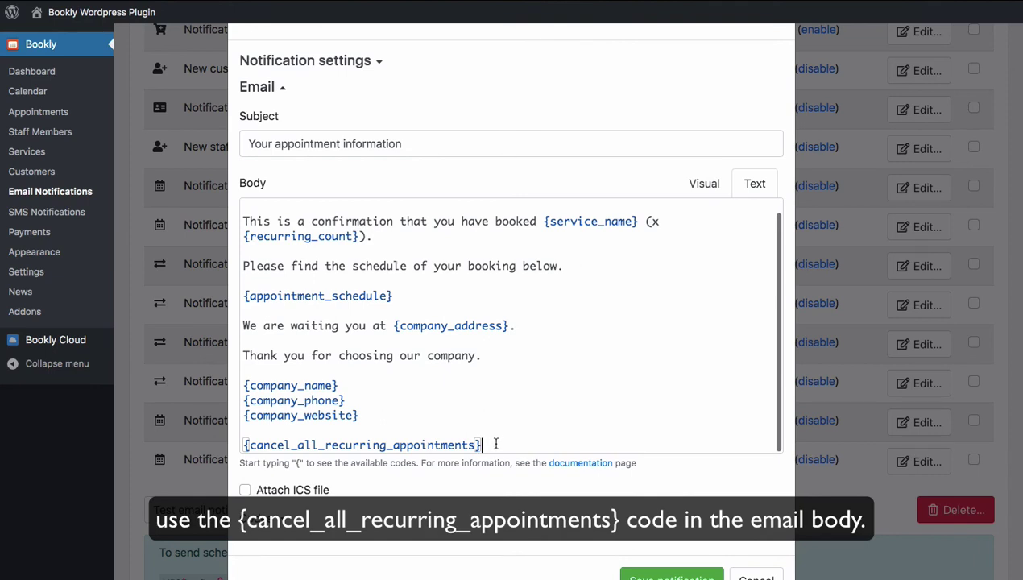
pyautogui.moveTo(495, 444); pyautogui.dragTo(200, 444)
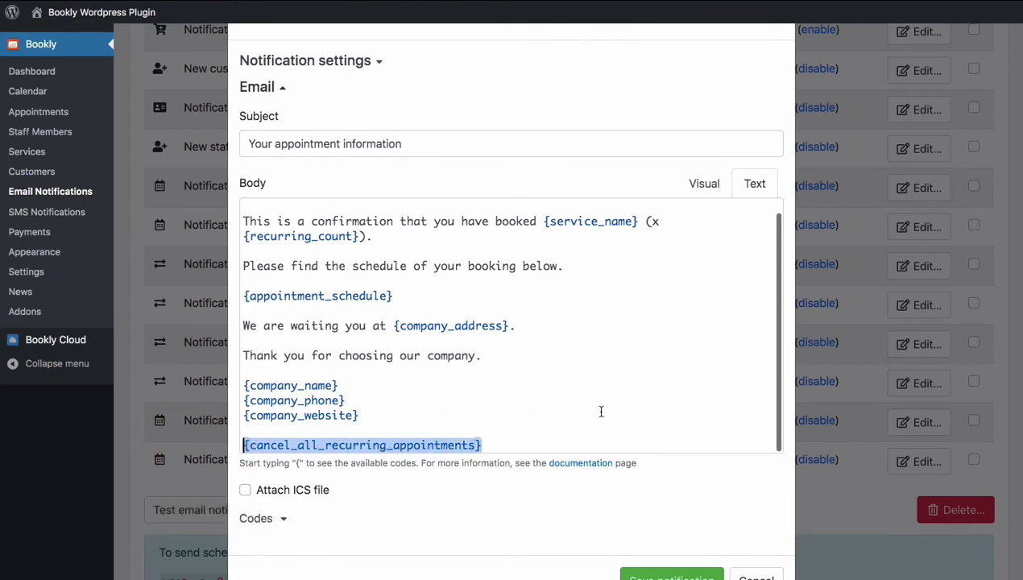